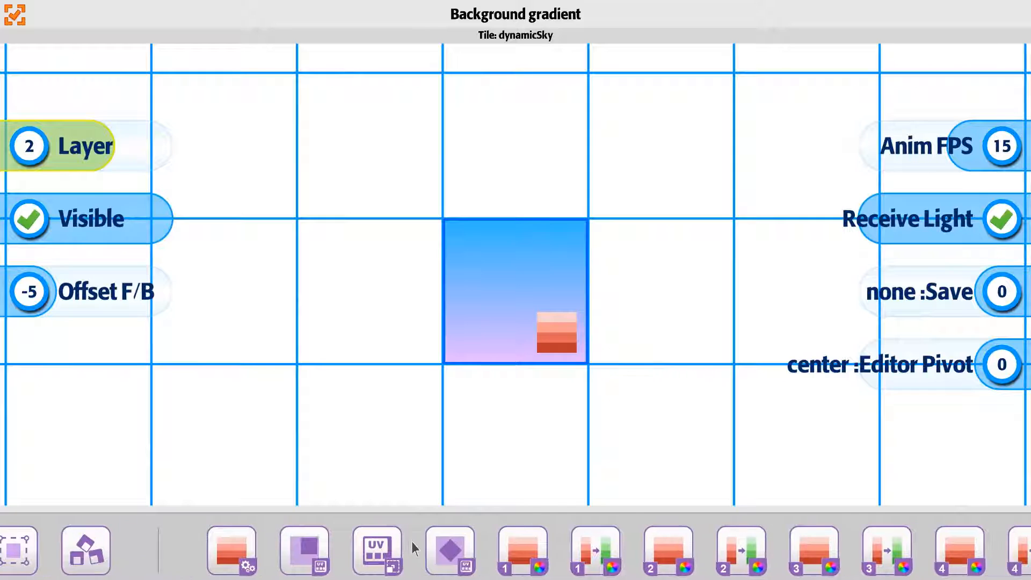
Open the sky tile's gradient settings to review them, then close them
{"action": "left_click", "coordinate": [241, 556]}
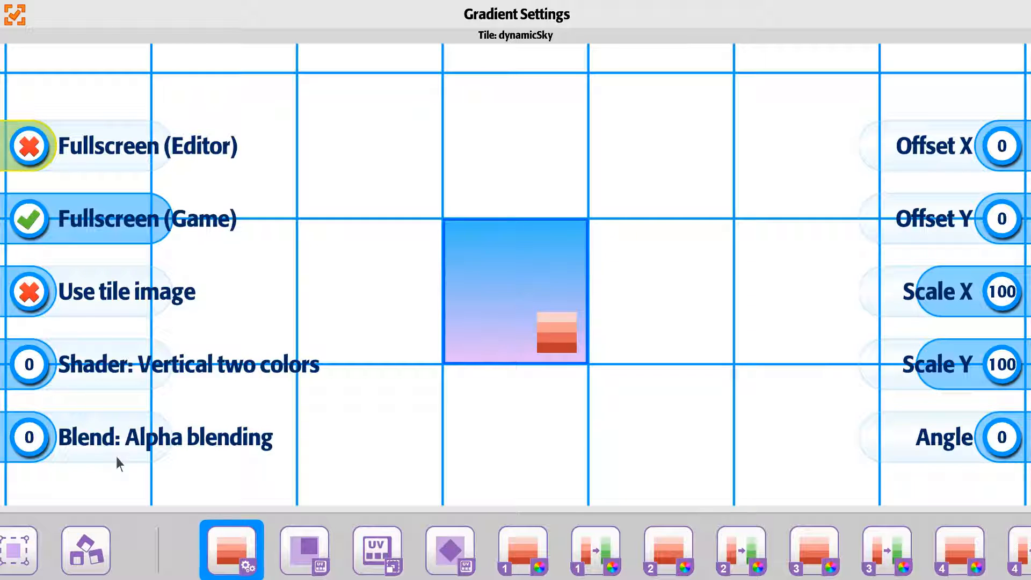
{"action": "left_click", "coordinate": [18, 16]}
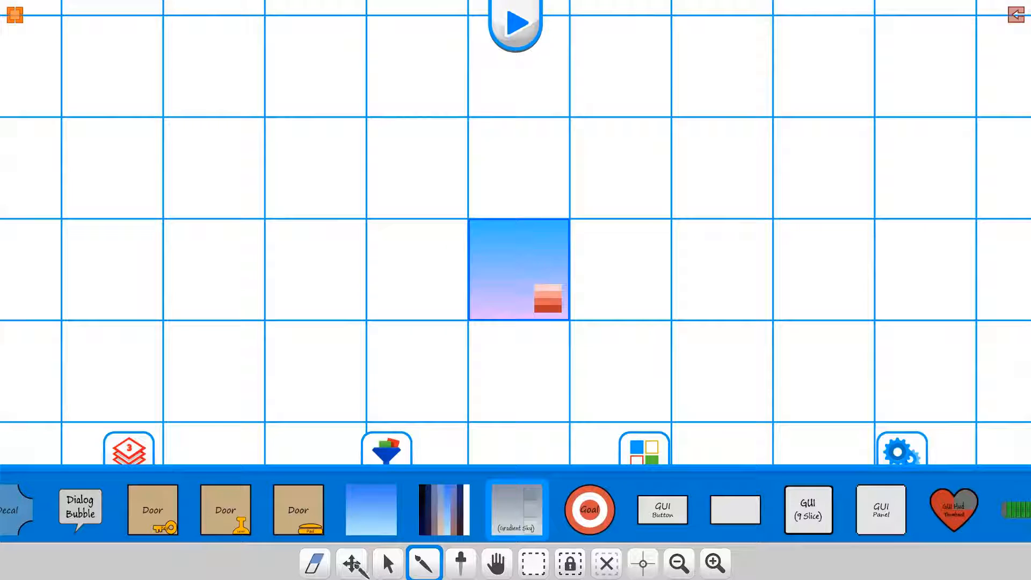
Scale the sky gradient tile up to about two and a half grid cells square
{"action": "left_click", "coordinate": [352, 564]}
{"action": "left_click", "coordinate": [527, 293]}
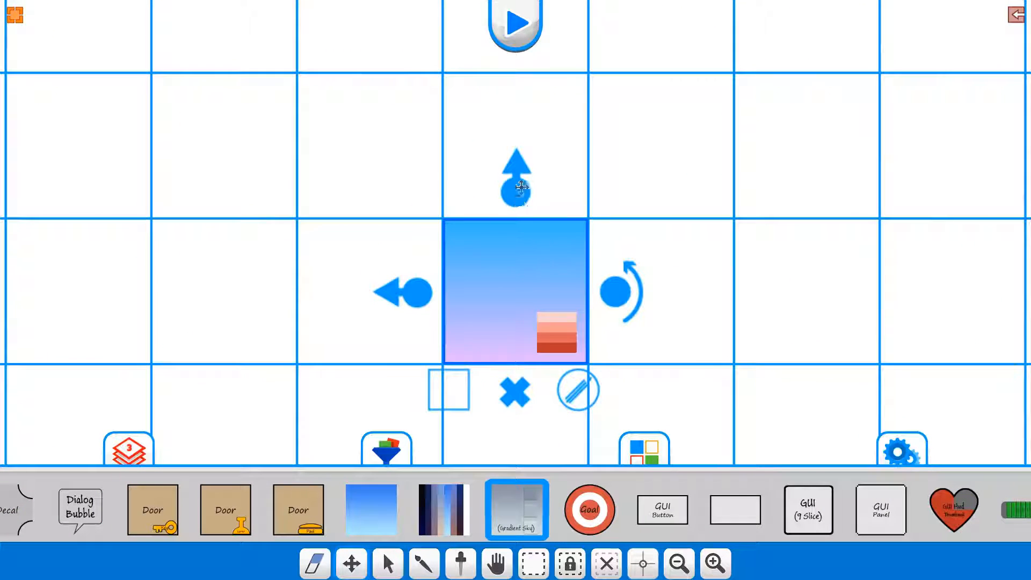
{"action": "left_click_drag", "start_coordinate": [523, 189], "coordinate": [500, 89]}
{"action": "left_click", "coordinate": [328, 306]}
{"action": "left_click", "coordinate": [490, 272]}
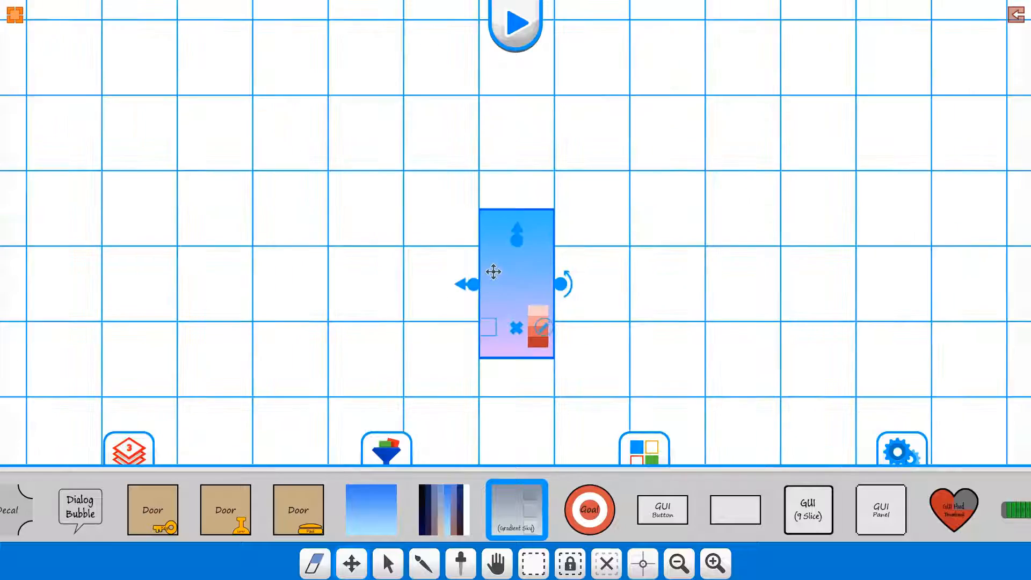
{"action": "left_click_drag", "start_coordinate": [454, 292], "coordinate": [337, 313]}
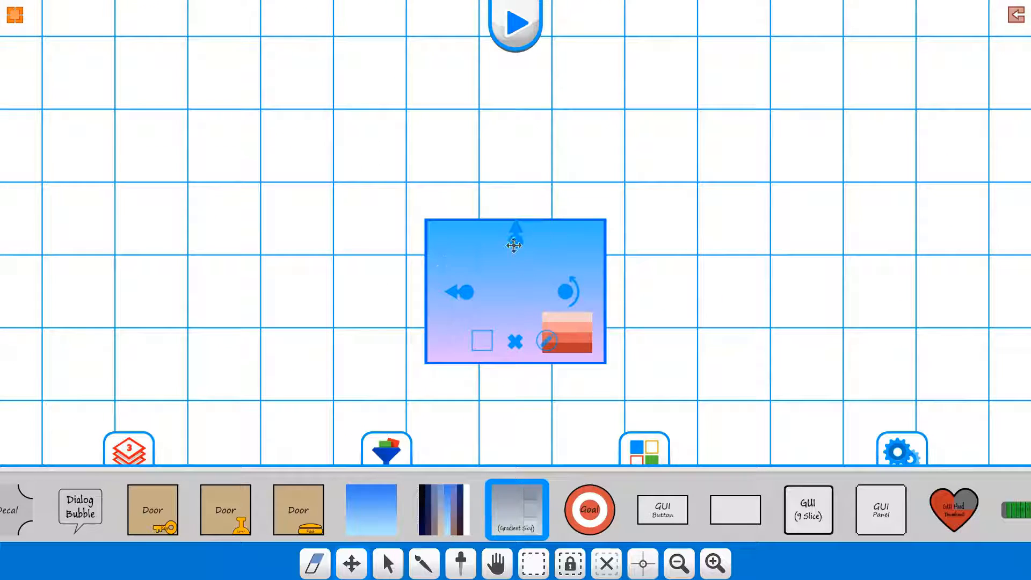
{"action": "left_click_drag", "start_coordinate": [513, 242], "coordinate": [510, 214]}
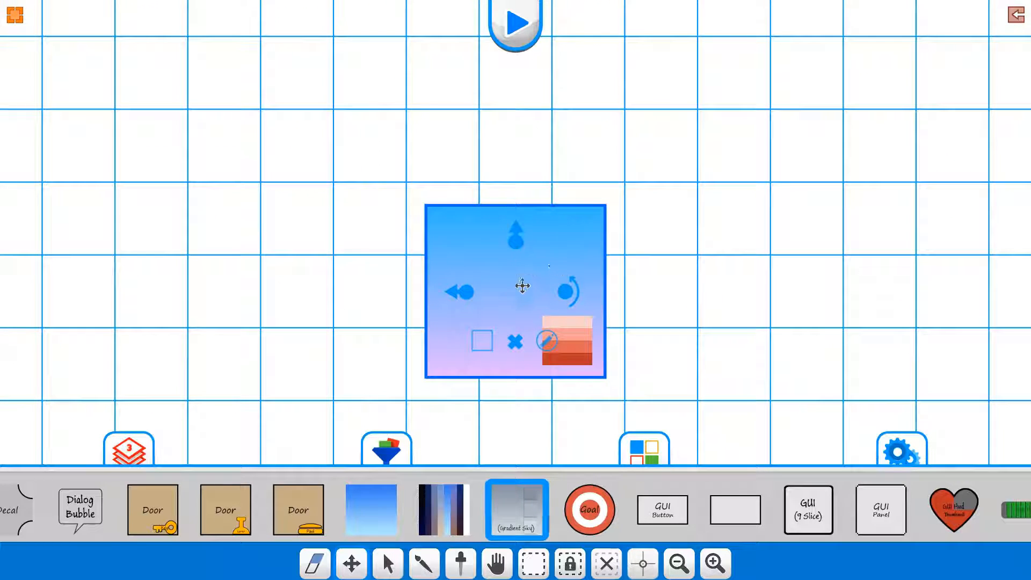
{"action": "left_click", "coordinate": [379, 323]}
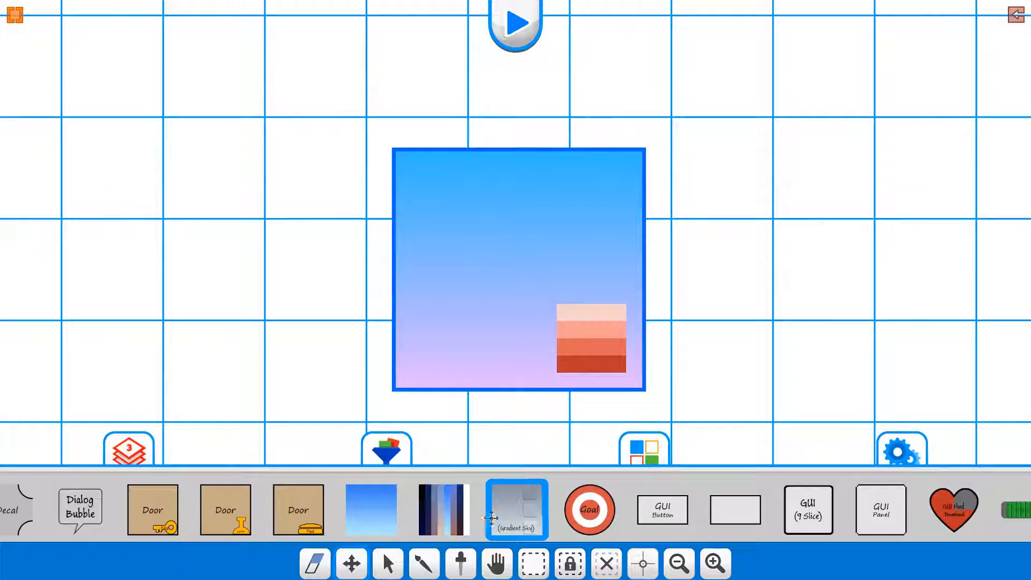
Paint a second sky gradient tile one cell to the right of the enlarged tile
{"action": "left_click", "coordinate": [424, 564]}
{"action": "left_click", "coordinate": [738, 290]}
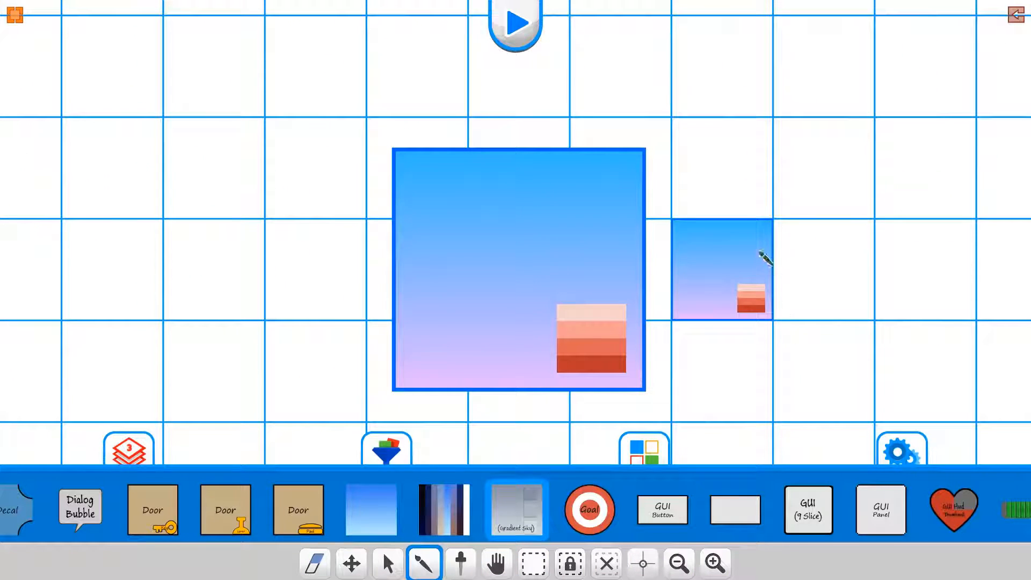
Open the new tile's gradient settings and set its blend to Additive
{"action": "left_click", "coordinate": [765, 260]}
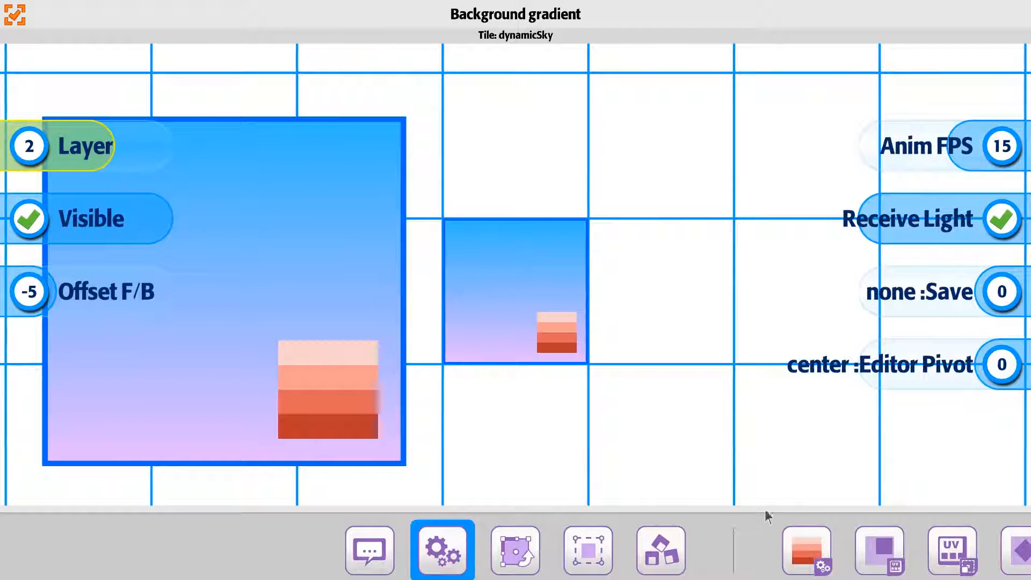
{"action": "left_click", "coordinate": [803, 553]}
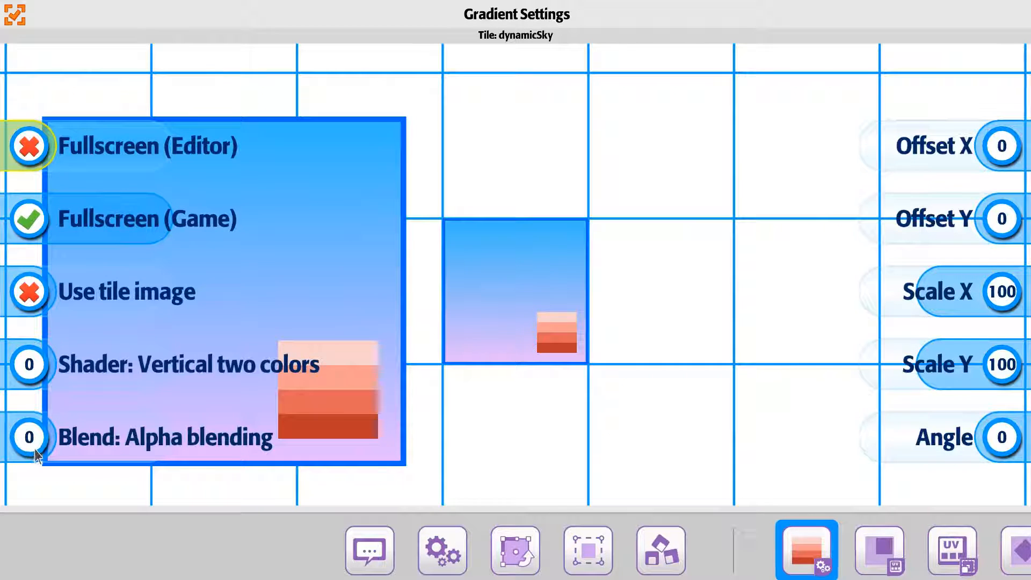
{"action": "left_click", "coordinate": [47, 447]}
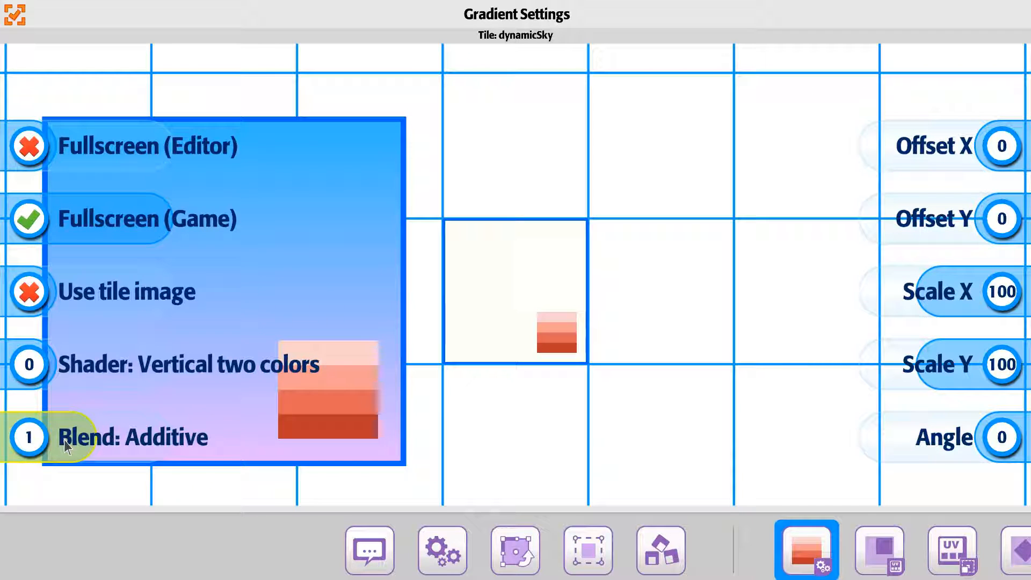
Set the new tile's Offset F/B to 0 and close its settings
{"action": "left_click", "coordinate": [442, 550]}
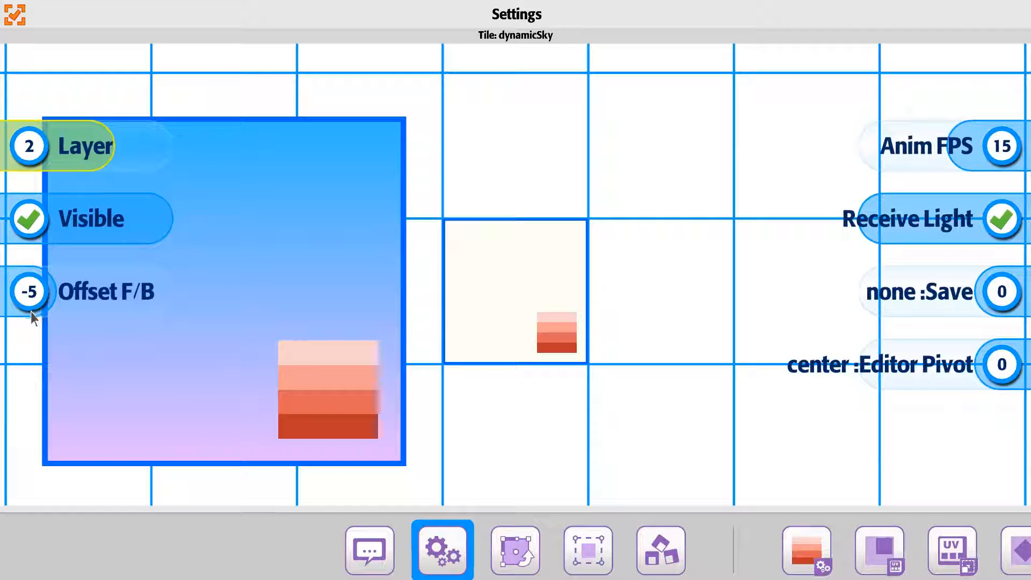
{"action": "left_click_drag", "start_coordinate": [27, 308], "coordinate": [78, 314]}
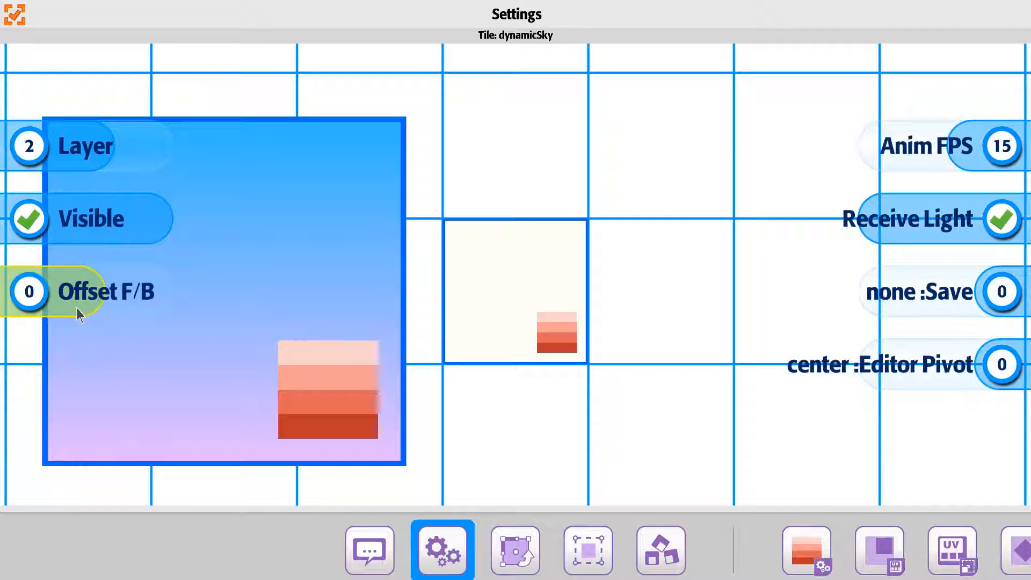
{"action": "left_click", "coordinate": [14, 21]}
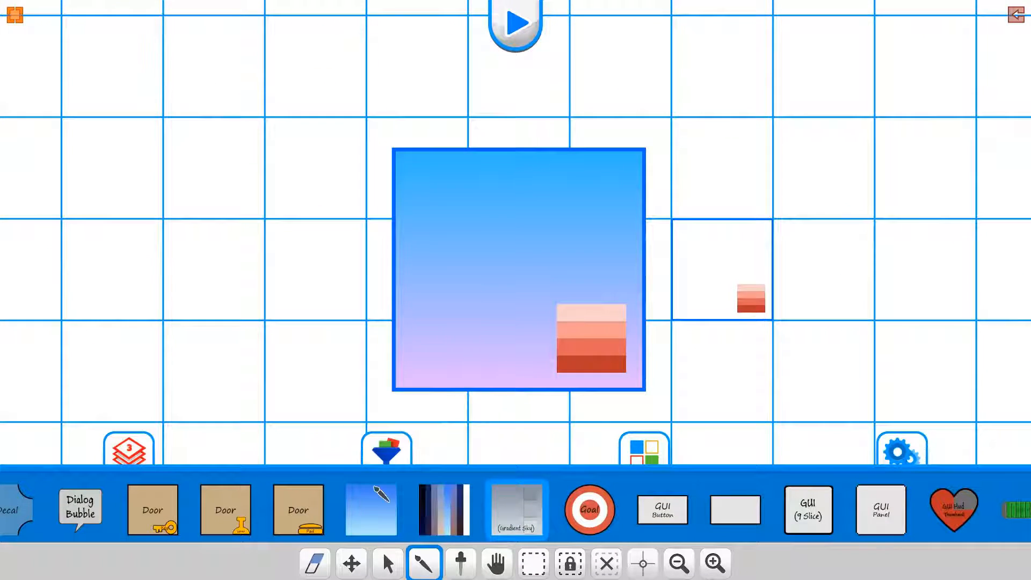
Move the small sky tile onto the lower-left part of the enlarged tile
{"action": "left_click", "coordinate": [352, 563]}
{"action": "left_click_drag", "start_coordinate": [685, 301], "coordinate": [476, 294]}
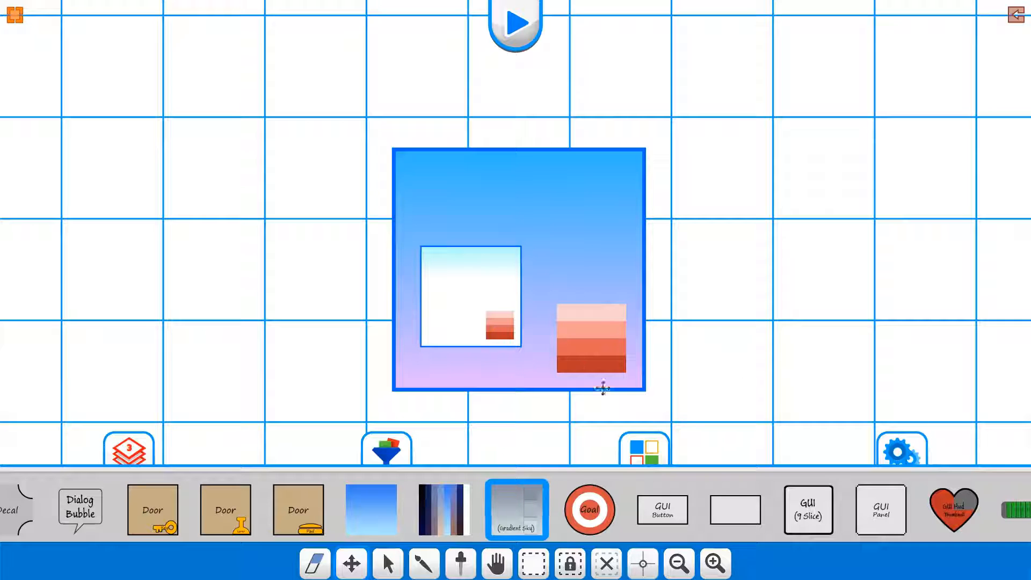
Open the small tile's gradient settings and try Multiplicative and 2x Multiplicative blends, ending at Alpha blending
{"action": "left_click", "coordinate": [482, 296]}
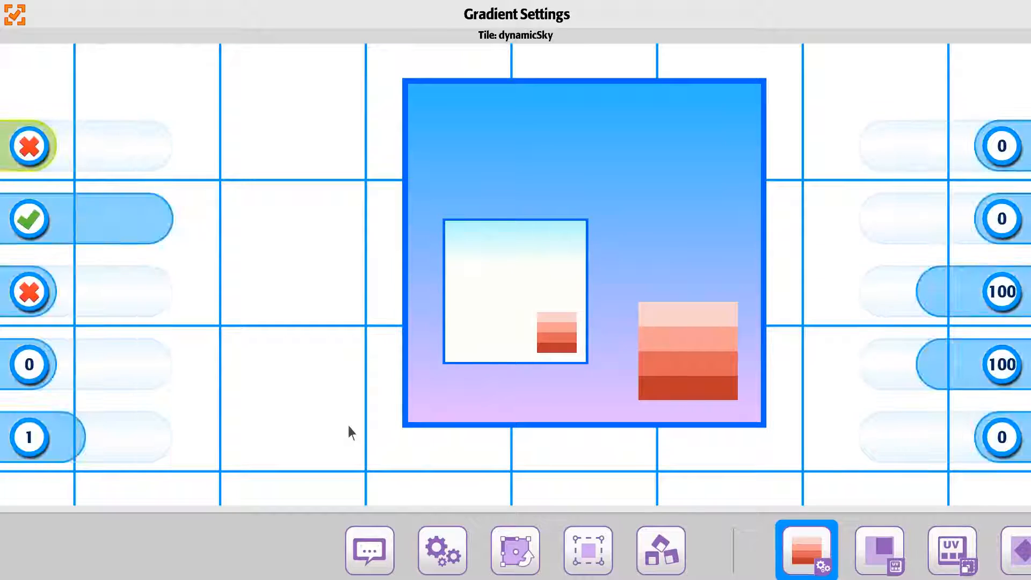
{"action": "left_click", "coordinate": [59, 456]}
{"action": "left_click", "coordinate": [124, 453]}
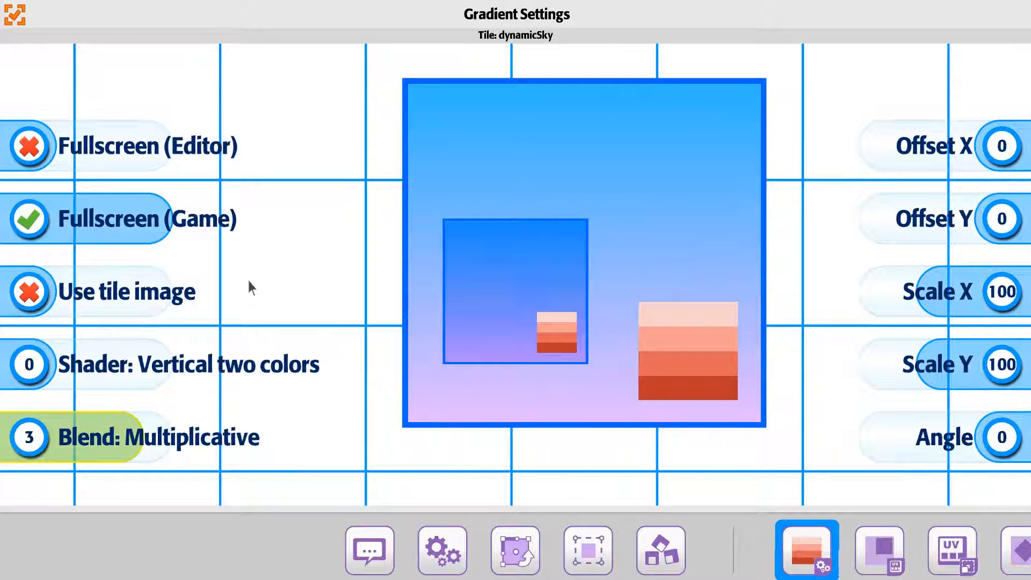
{"action": "key", "text": "Right"}
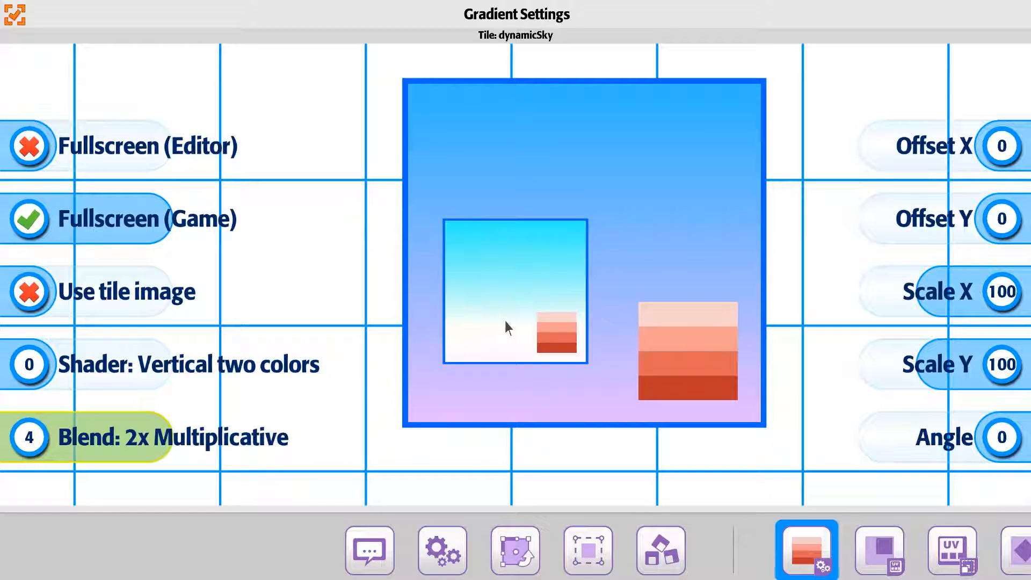
{"action": "key", "text": "Left"}
{"action": "key", "text": "Left"}
{"action": "key", "text": "Left"}
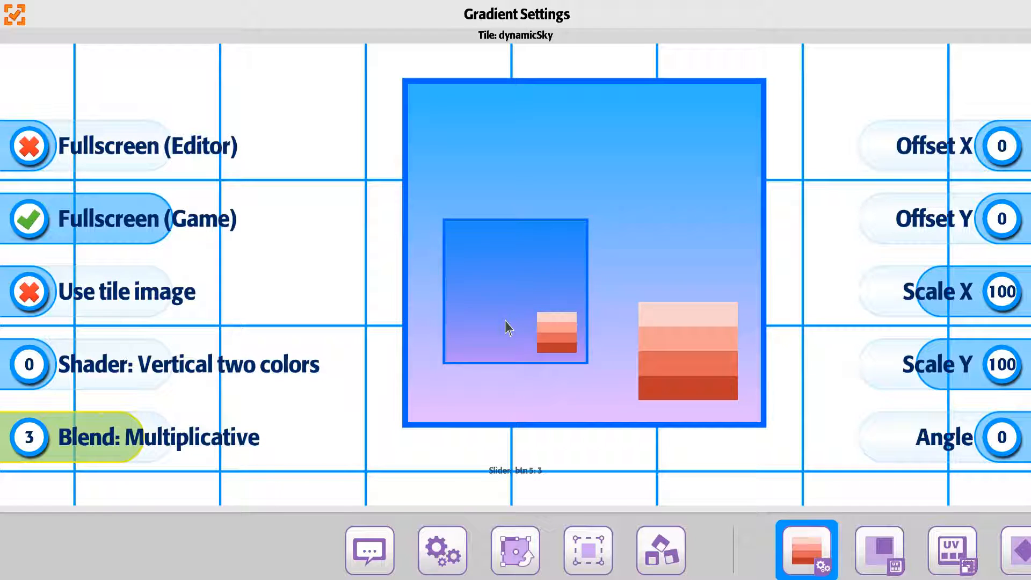
{"action": "key", "text": "Left"}
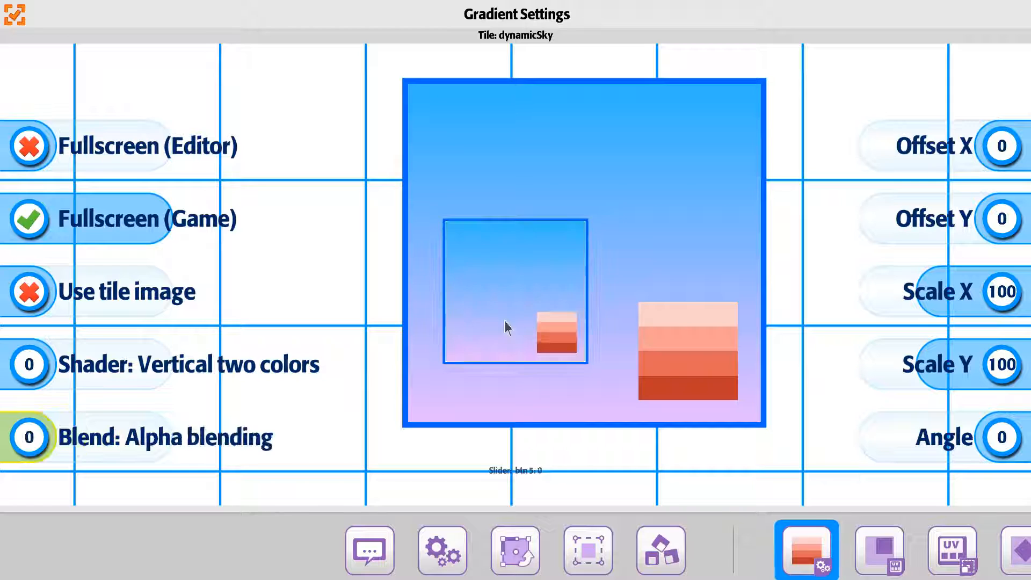
Set the small tile's shader to Horizontal single color to transparent
{"action": "key", "text": "Up"}
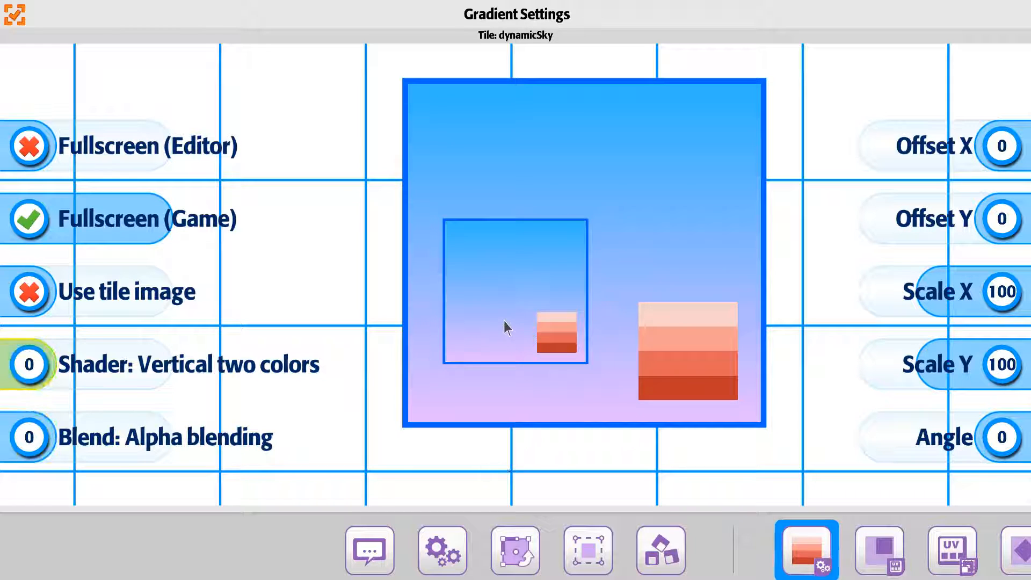
{"action": "key", "text": "Right"}
{"action": "key", "text": "Right"}
{"action": "key", "text": "Right"}
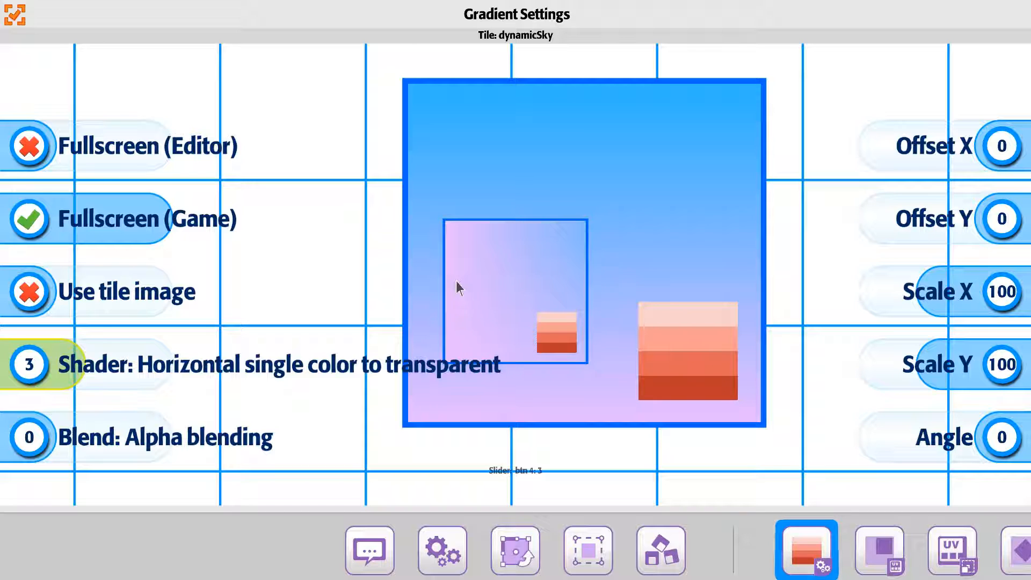
Try the Soft Additive and Multiplicative blends on the small tile, returning to Alpha blending
{"action": "key", "text": "Down"}
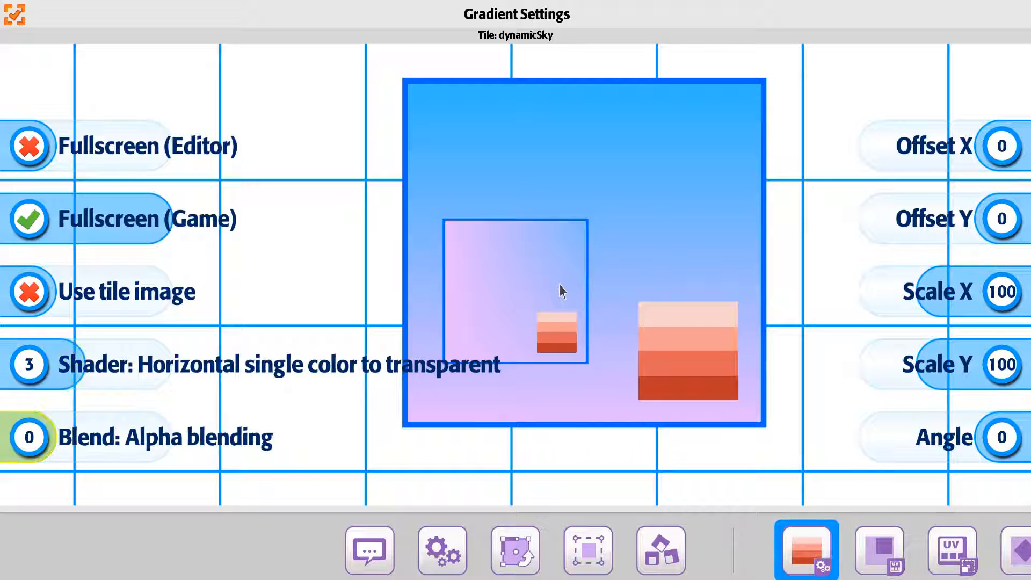
{"action": "key", "text": "Right"}
{"action": "key", "text": "Right"}
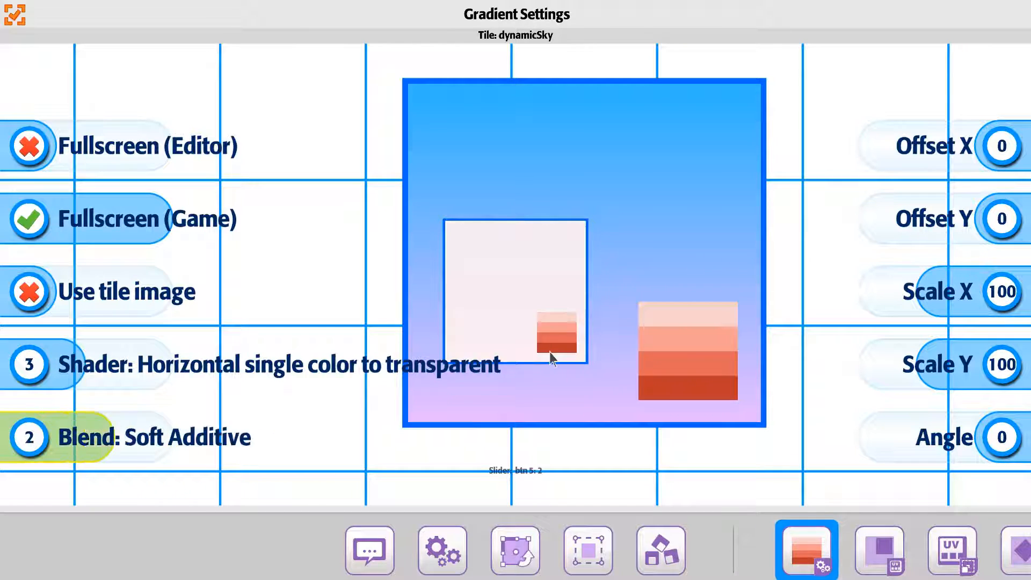
{"action": "key", "text": "Right"}
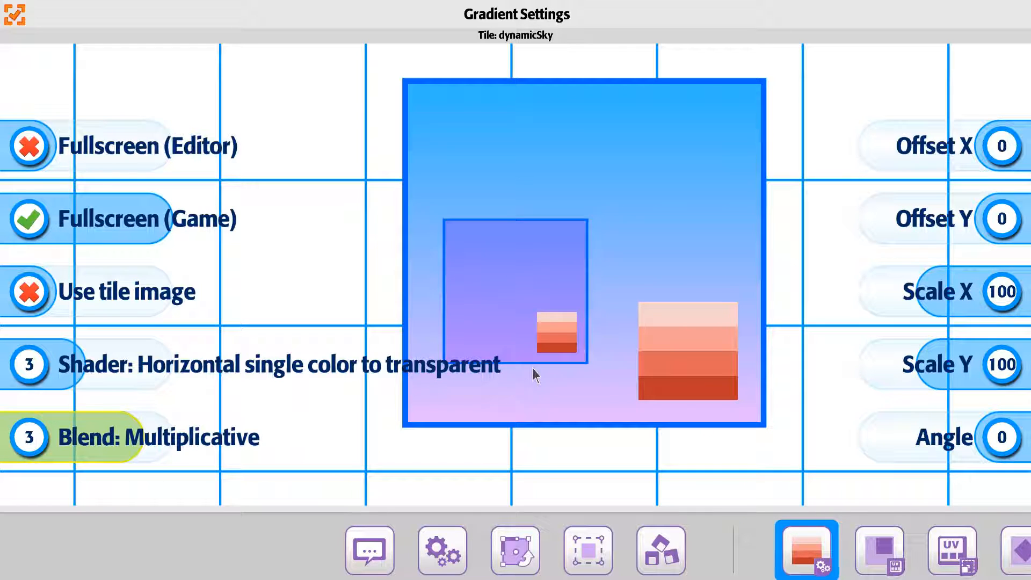
{"action": "key", "text": "Right"}
{"action": "key", "text": "Left"}
{"action": "key", "text": "Left"}
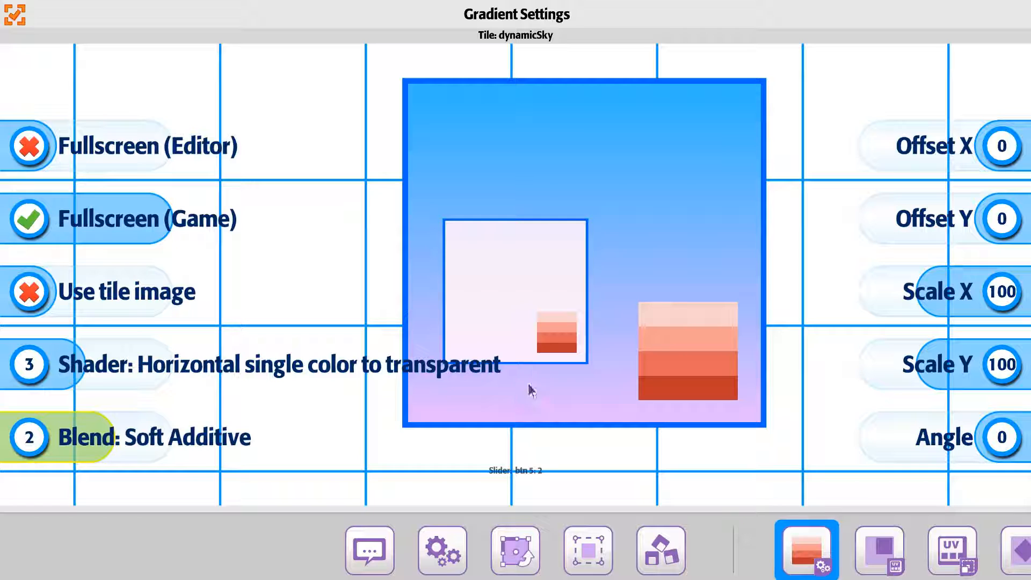
{"action": "key", "text": "Left"}
{"action": "key", "text": "Left"}
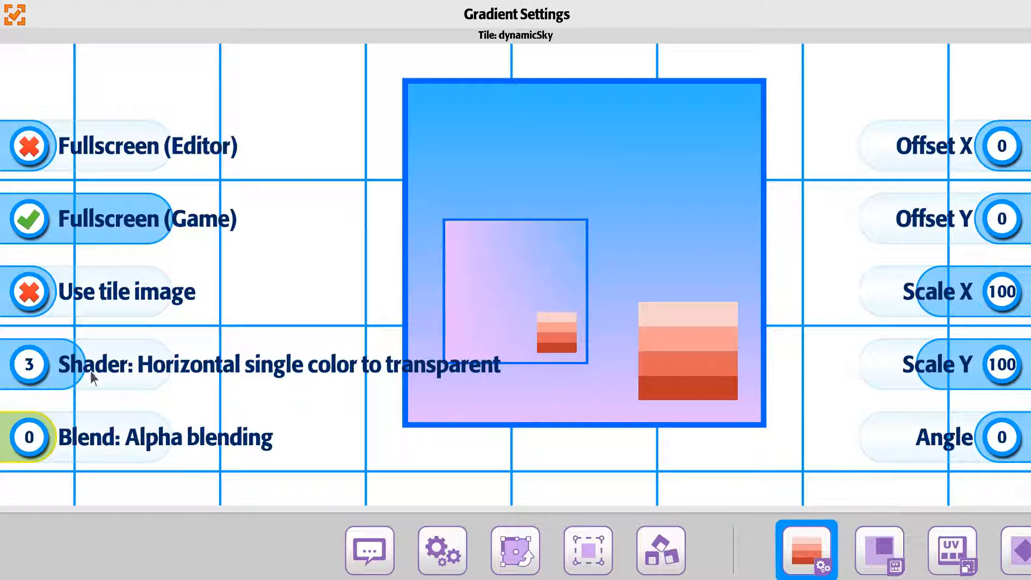
Set the blend to Multiplicative, turn on Fullscreen (Editor), and close the gradient settings
{"action": "left_click_drag", "start_coordinate": [44, 436], "coordinate": [131, 465]}
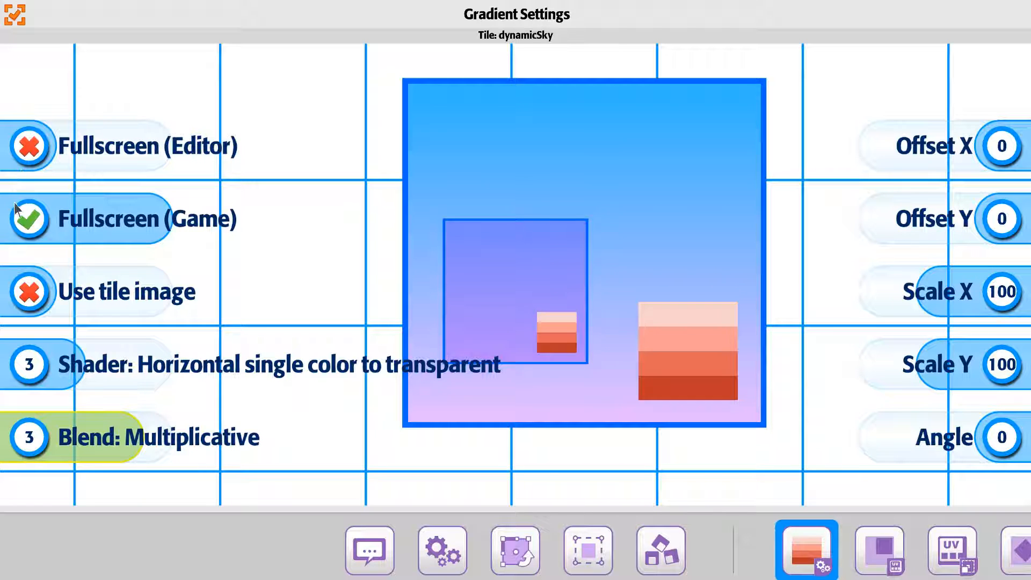
{"action": "left_click", "coordinate": [22, 149]}
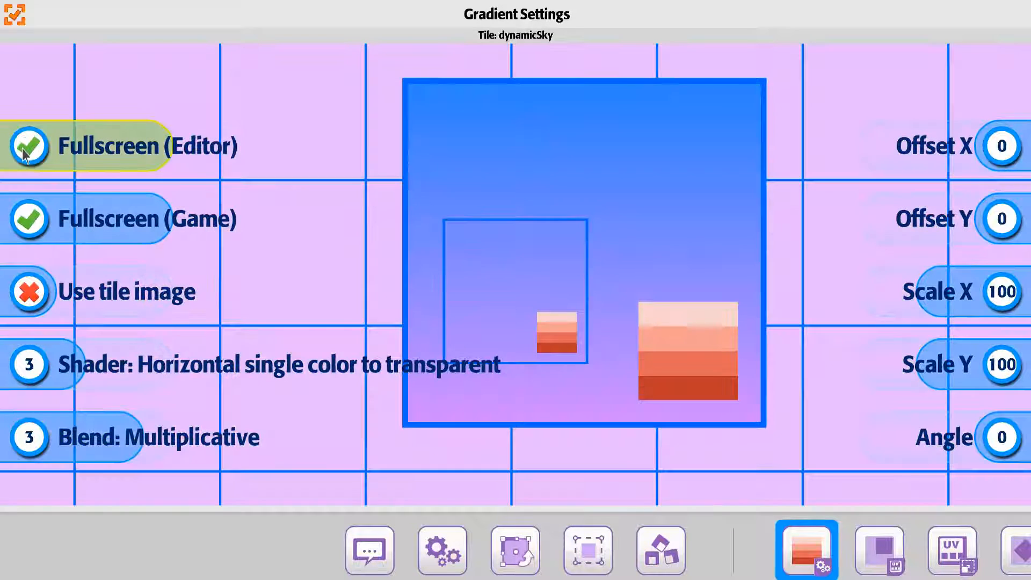
{"action": "left_click", "coordinate": [20, 19]}
Move the small gradient tile up and to the left of the enlarged tile
{"action": "left_click_drag", "start_coordinate": [490, 322], "coordinate": [246, 171]}
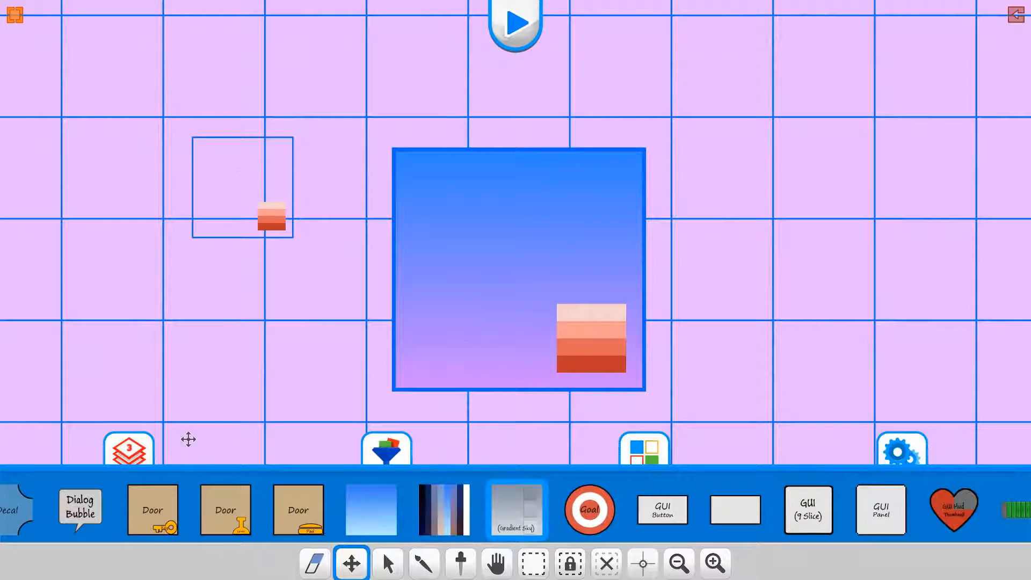
Place a Player (thumbnail) tile just right of the small gradient tile
{"action": "scroll", "coordinate": [56, 496], "scroll_direction": "up", "scroll_amount": 10}
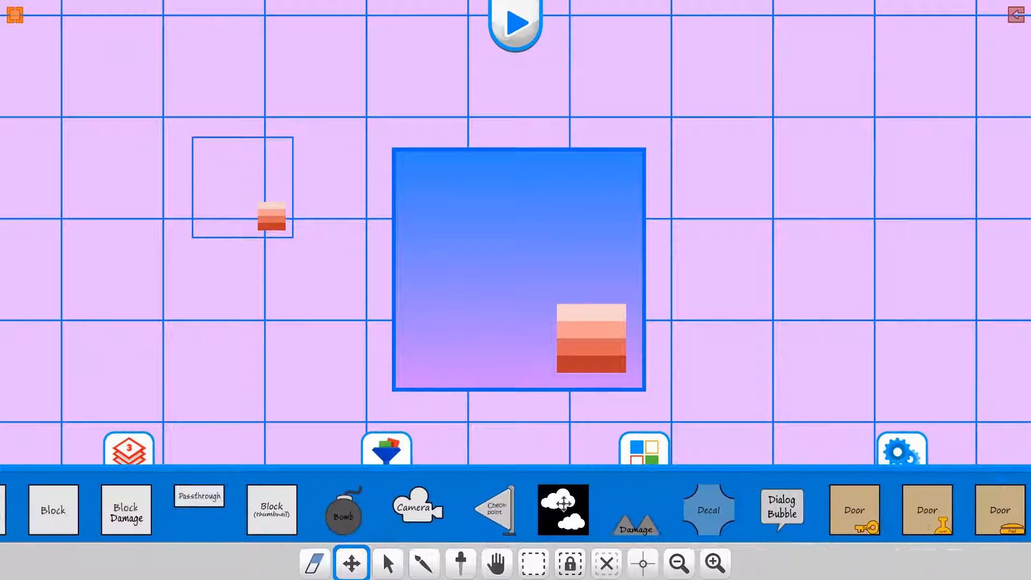
{"action": "scroll", "coordinate": [210, 499], "scroll_direction": "up", "scroll_amount": 2}
{"action": "left_click", "coordinate": [222, 509]}
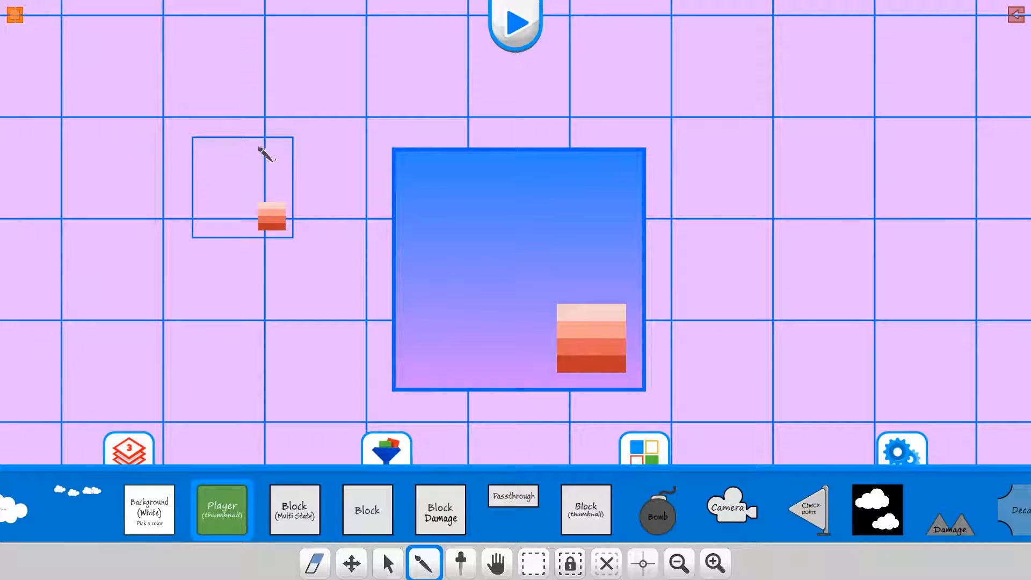
{"action": "left_click", "coordinate": [334, 191]}
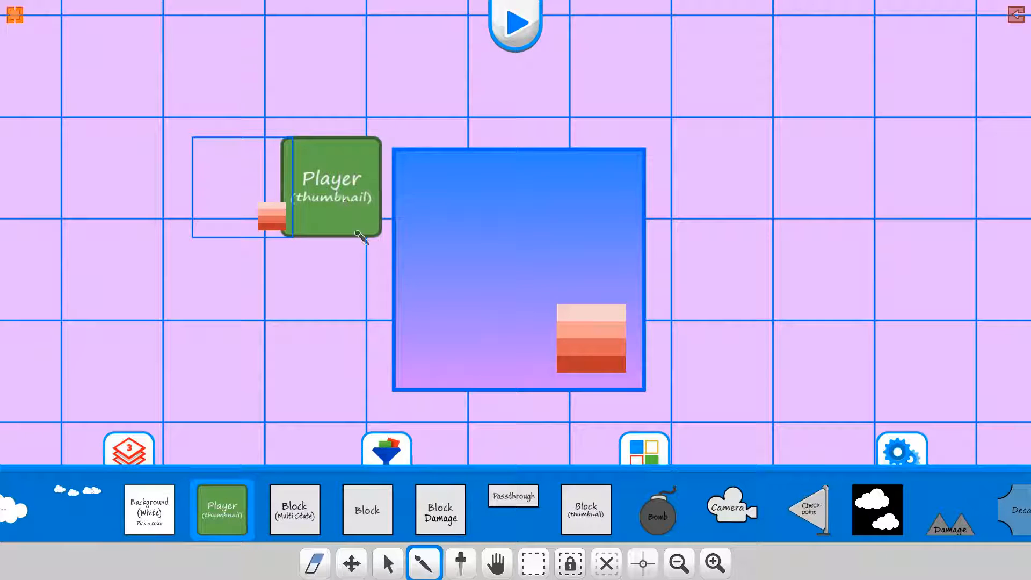
Open the small gradient tile's settings and set its Offset F/B to 2
{"action": "right_click", "coordinate": [269, 220]}
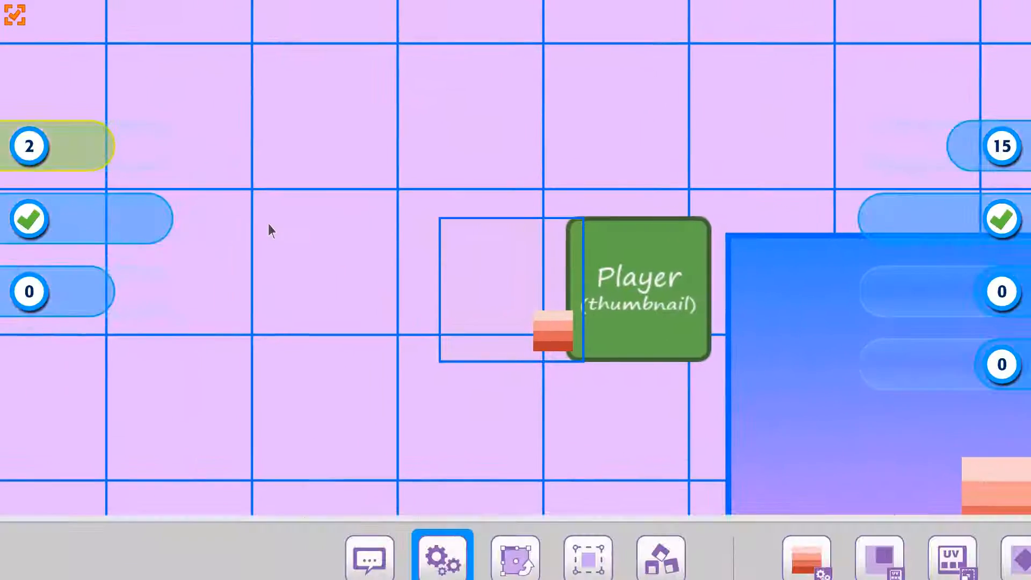
{"action": "left_click_drag", "start_coordinate": [45, 302], "coordinate": [82, 304]}
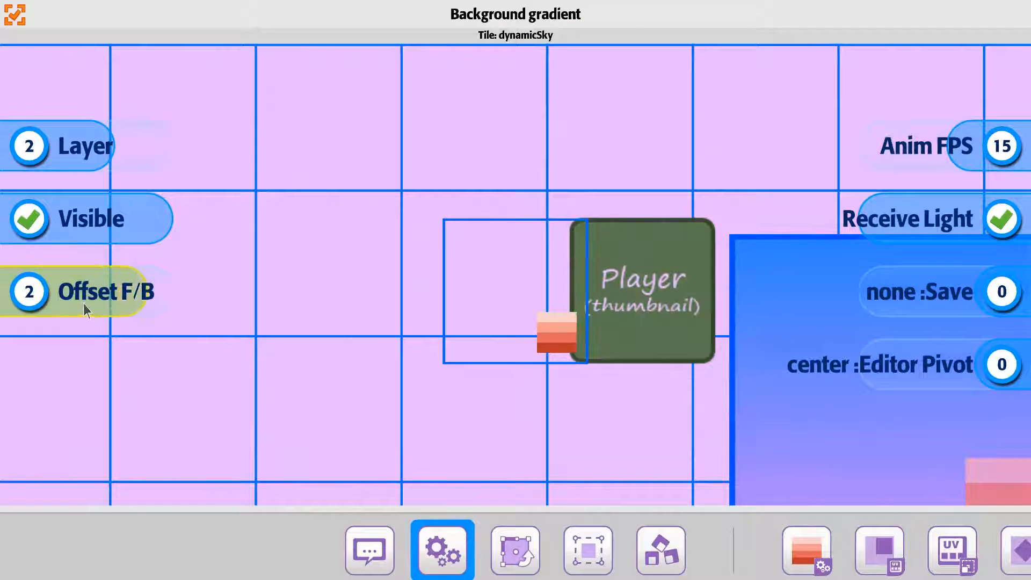
Close the tile settings and paint three Block tiles in a row beneath the Player tile
{"action": "left_click", "coordinate": [16, 16]}
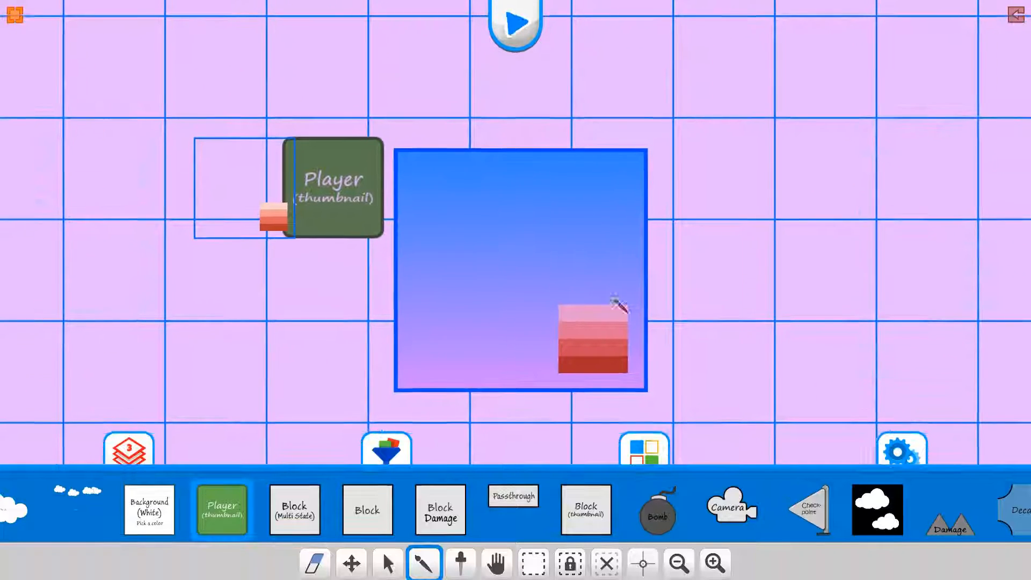
{"action": "left_click", "coordinate": [367, 510]}
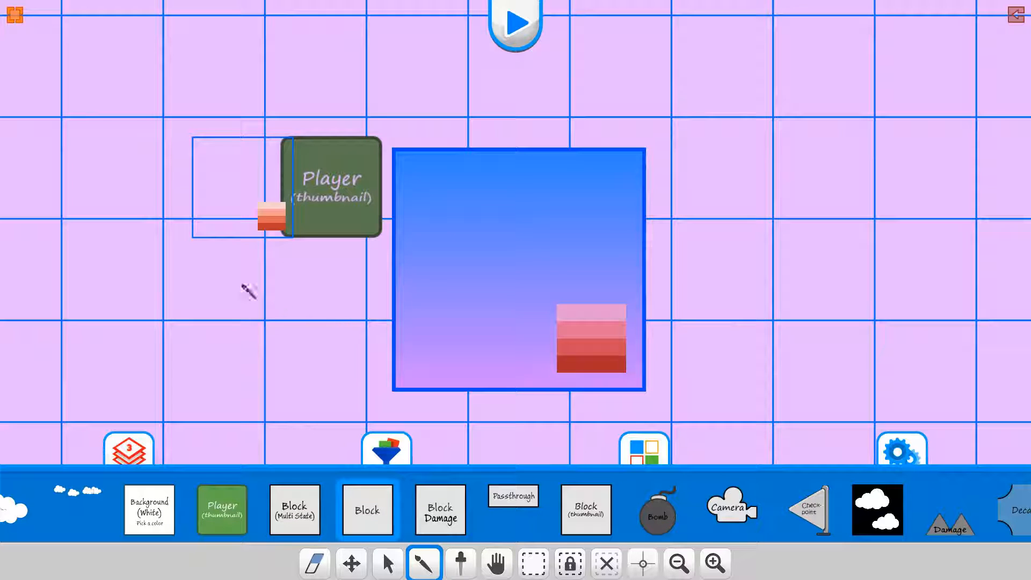
{"action": "left_click_drag", "start_coordinate": [246, 288], "coordinate": [398, 288]}
{"action": "left_click", "coordinate": [397, 285]}
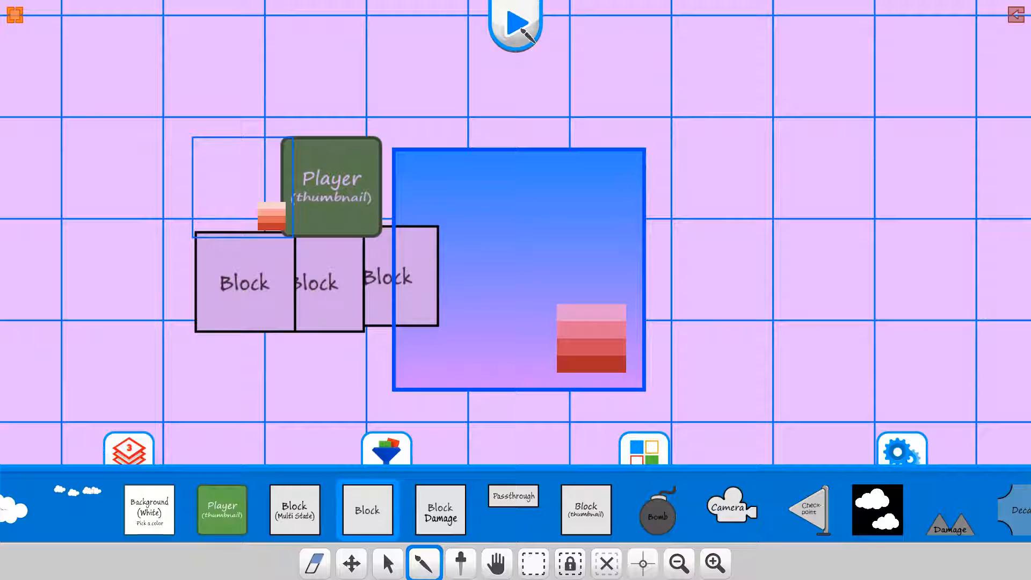
Play-test the level, moving the player left and right, and stop the test
{"action": "left_click", "coordinate": [517, 23]}
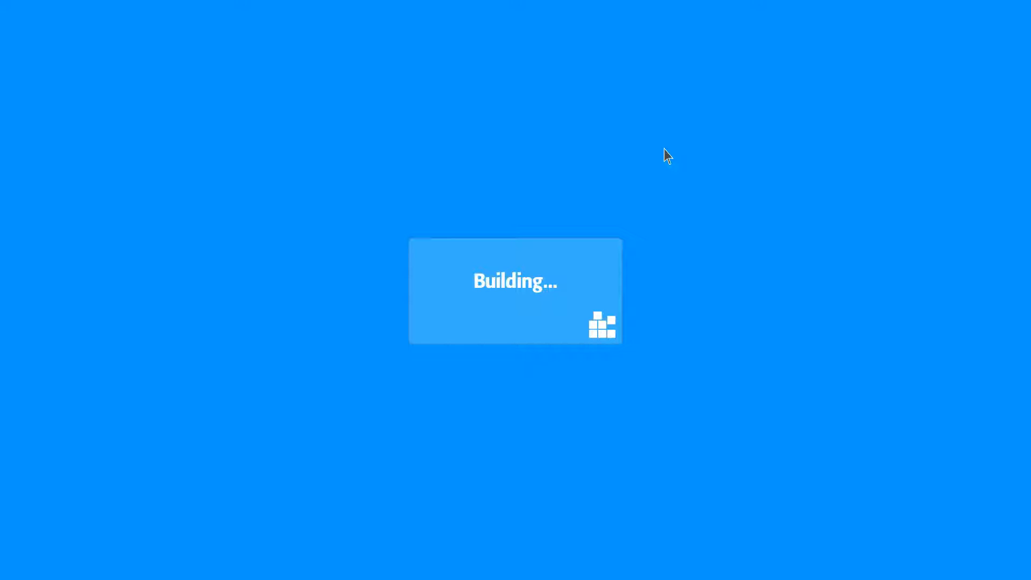
{"action": "key", "text": "Left"}
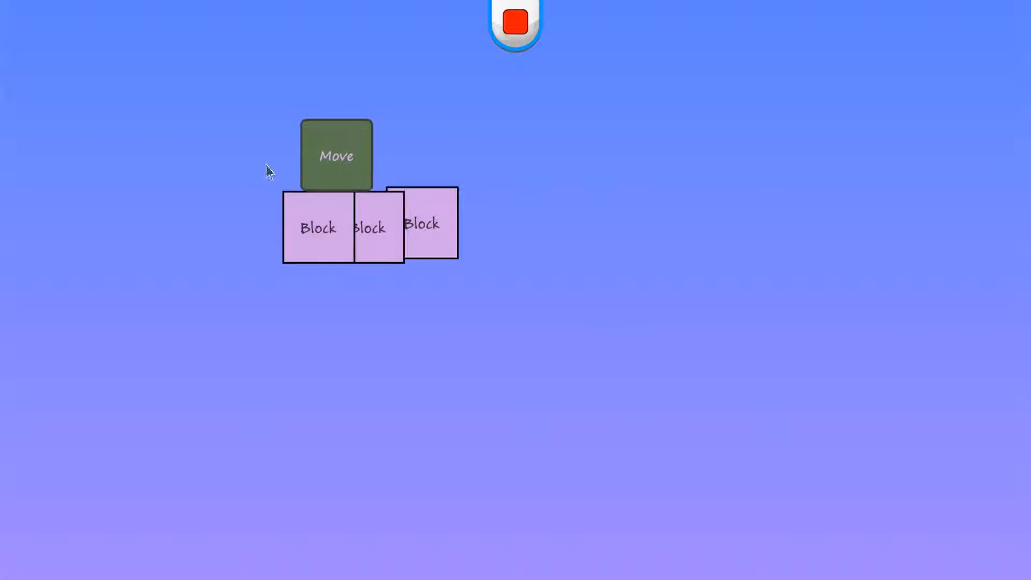
{"action": "key", "text": "Right"}
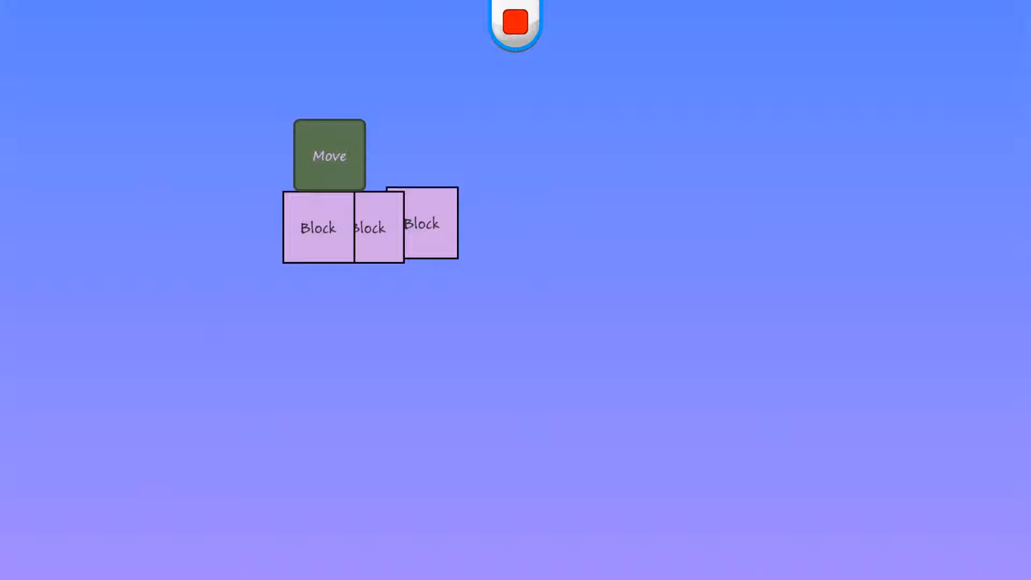
{"action": "left_click", "coordinate": [515, 22]}
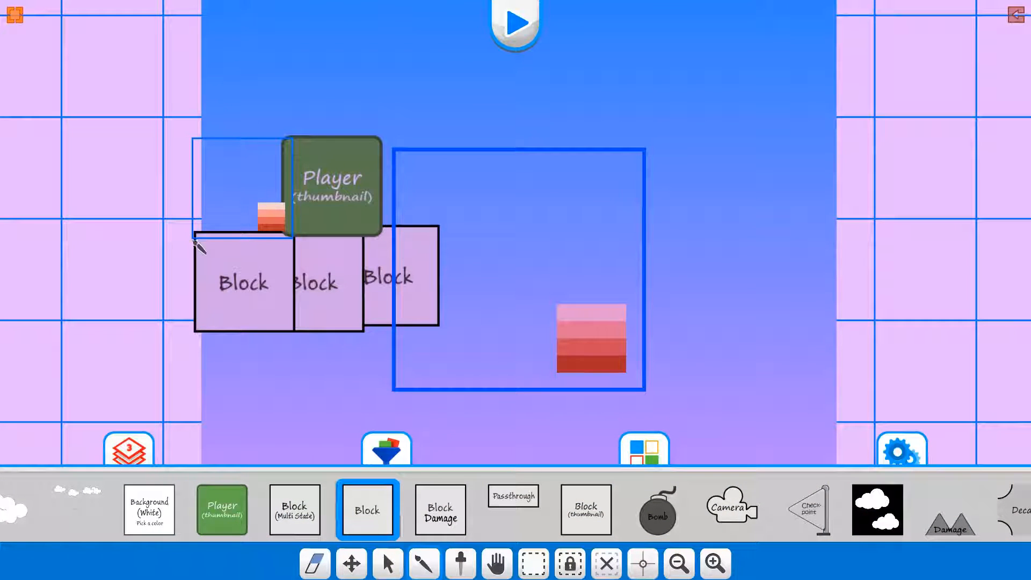
Erase the small gradient tile, the Player tile and the three Block tiles, leaving the enlarged gradient tile
{"action": "left_click", "coordinate": [311, 564]}
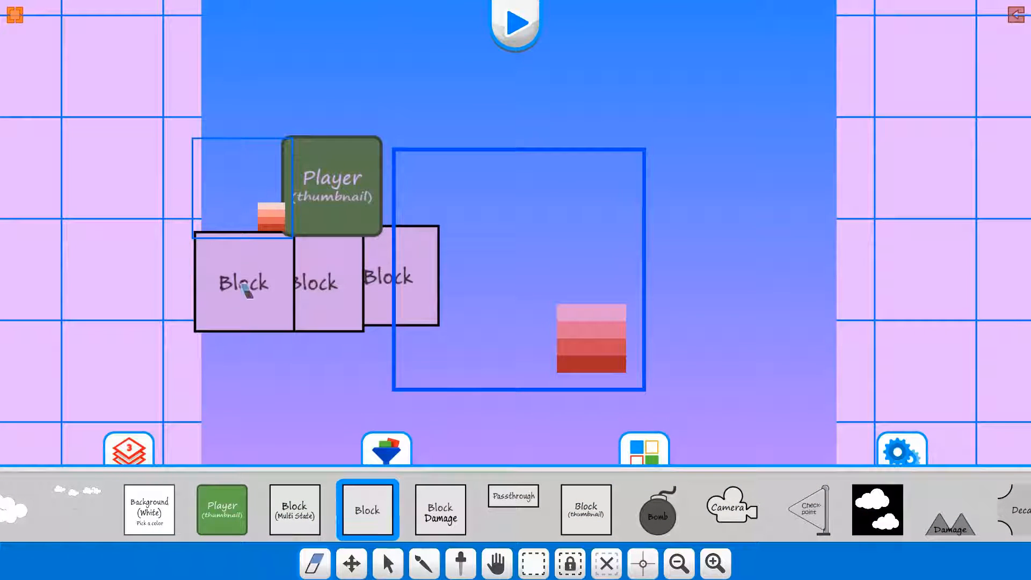
{"action": "left_click", "coordinate": [264, 218]}
{"action": "left_click", "coordinate": [328, 189]}
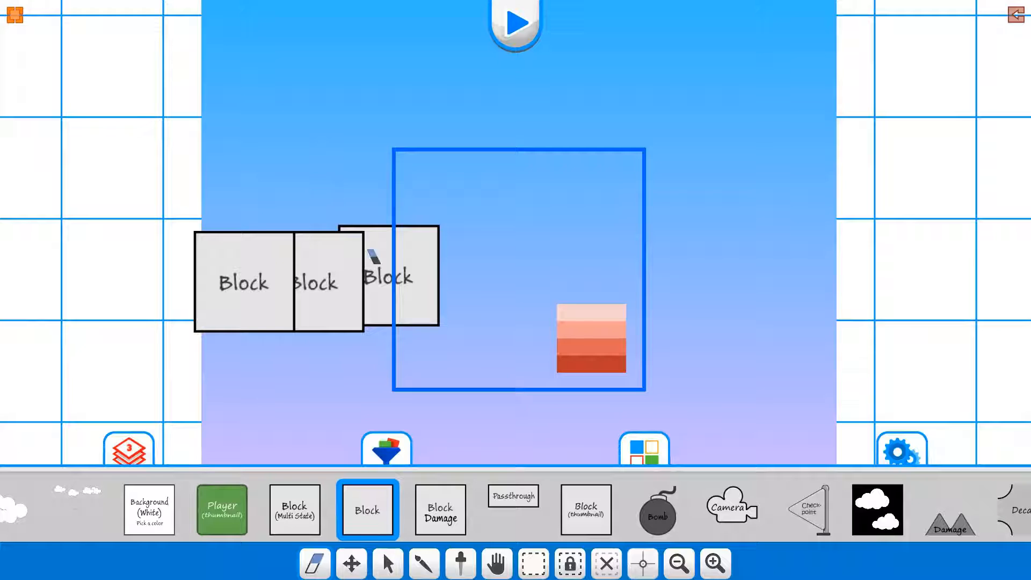
{"action": "left_click_drag", "start_coordinate": [376, 273], "coordinate": [219, 294]}
{"action": "scroll", "coordinate": [401, 295], "scroll_direction": "down", "scroll_amount": 3}
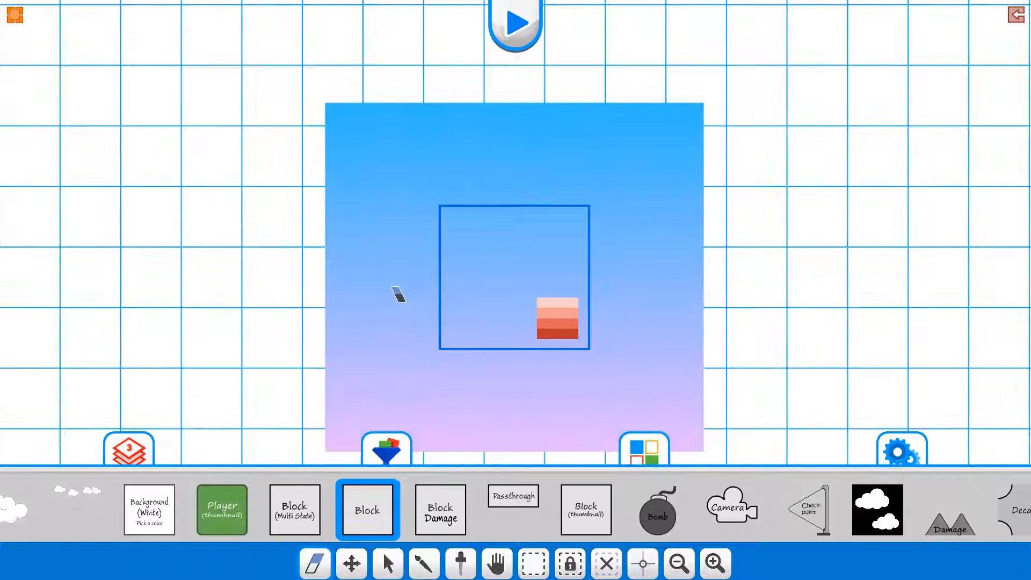
{"action": "mouse_move", "coordinate": [532, 311]}
{"action": "left_mouse_down"}
{"action": "mouse_move", "coordinate": [472, 286]}
{"action": "mouse_move", "coordinate": [515, 283]}
{"action": "left_mouse_up"}
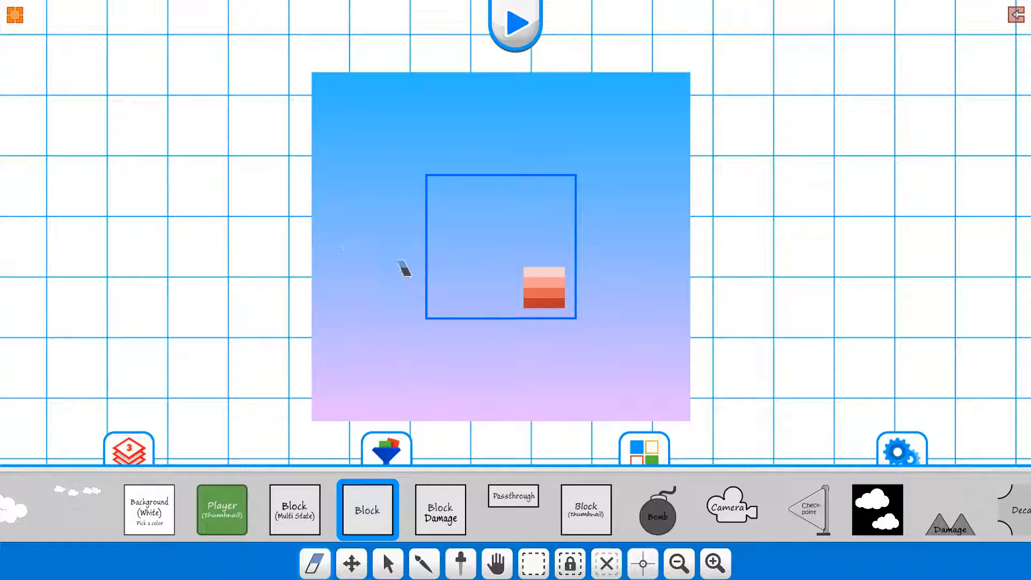